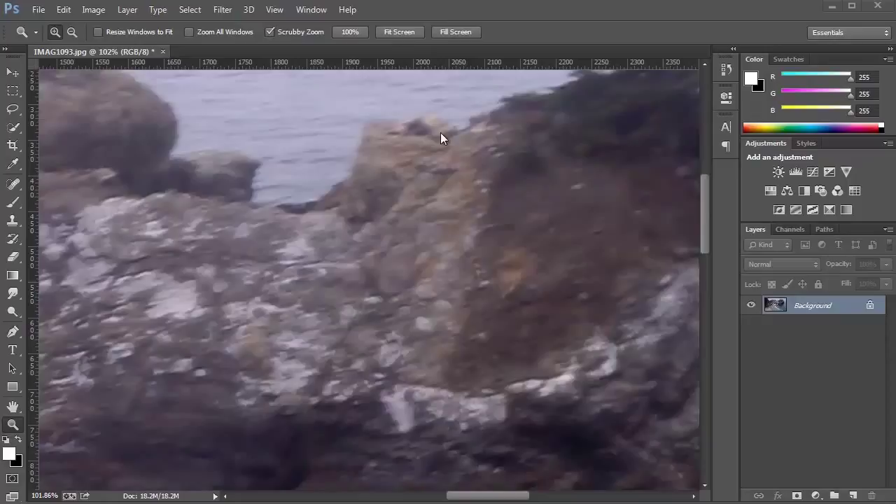
Zoom out to about 25%, then back in slightly so the whole beach photo fits.
left_click(382, 212, "alt")
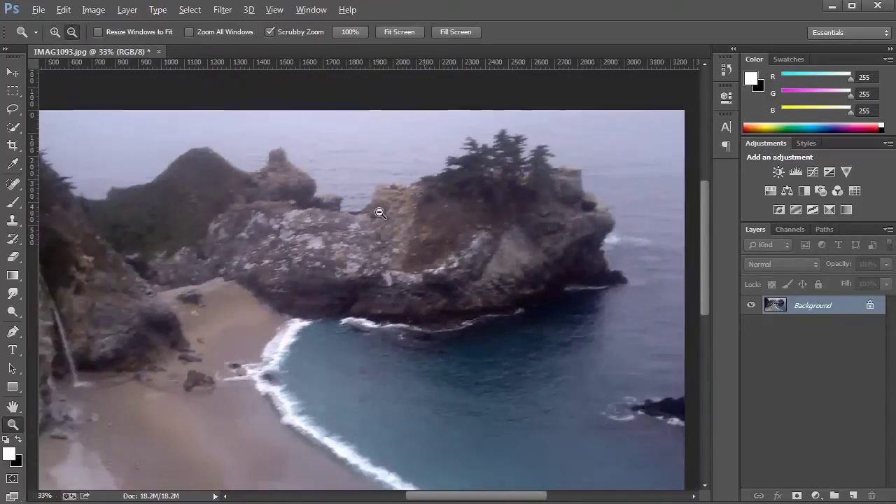
left_click_drag(379, 212, 379, 215)
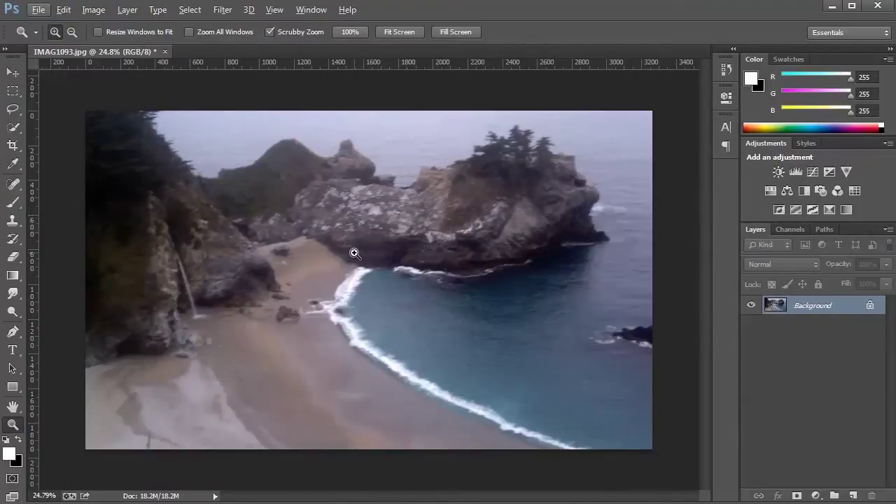
left_click_drag(344, 250, 322, 262)
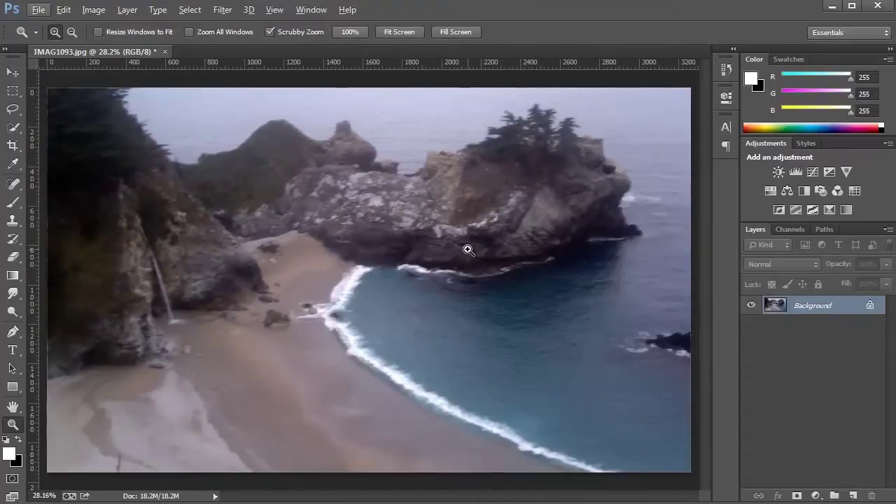
Convert the Background into smart object Layer 0 and launch Filter > Sharpen > Shake Reduction.
right_click(850, 307)
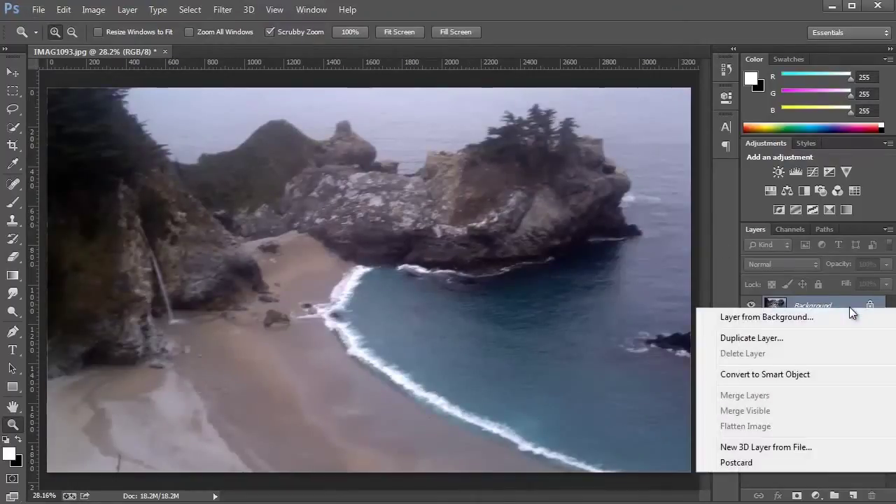
left_click(804, 375)
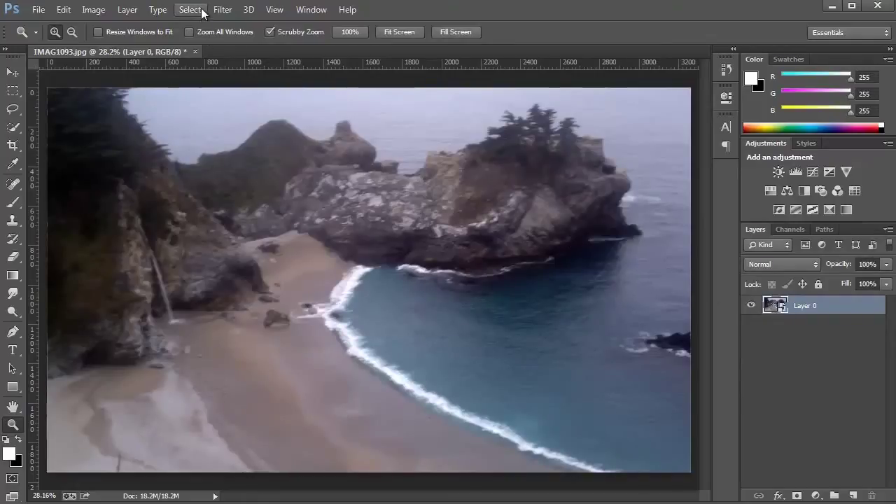
left_click(223, 10)
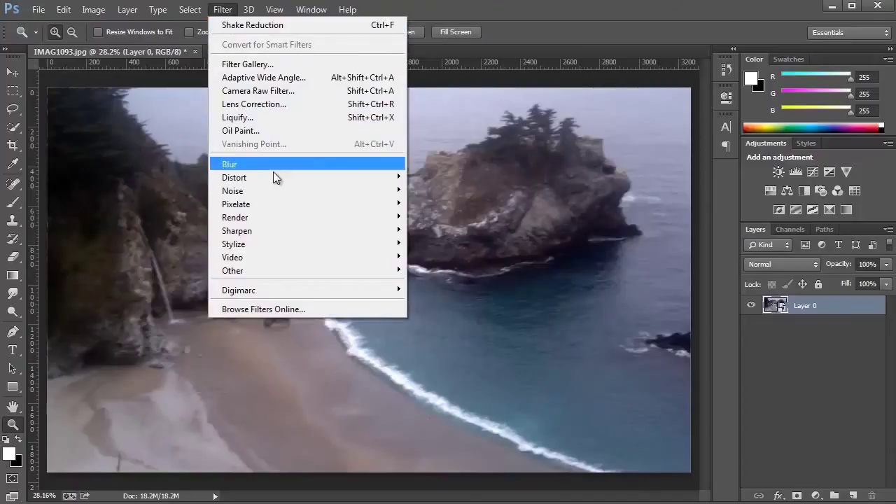
mouse_move(267, 231)
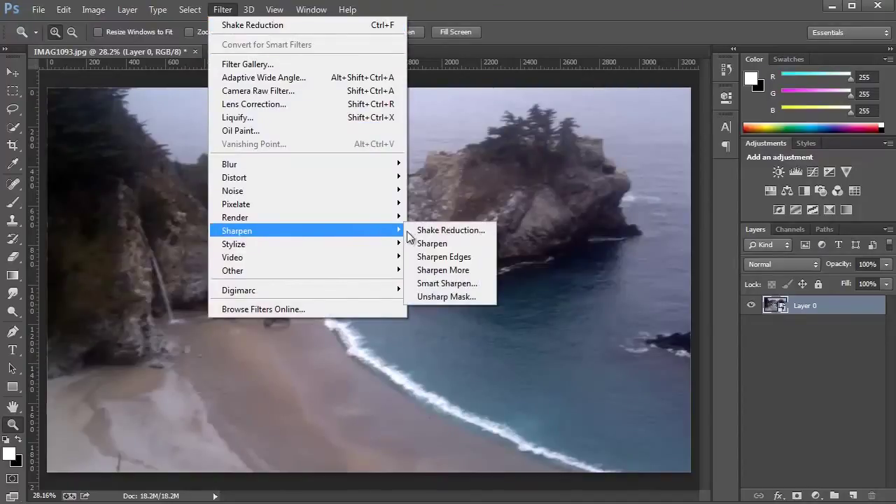
left_click(435, 230)
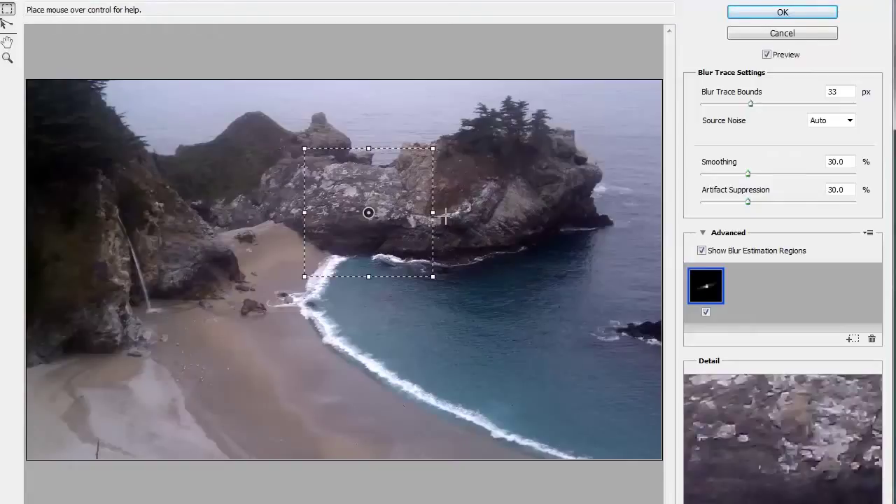
left_click(703, 233)
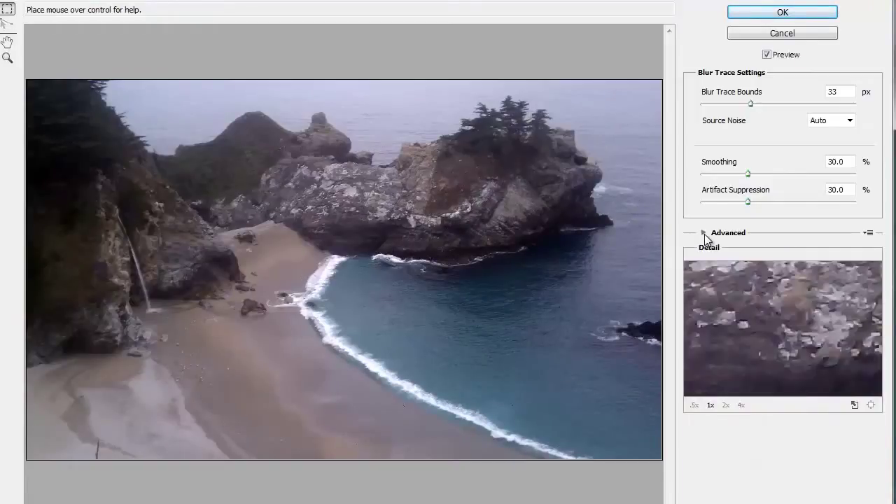
left_click(704, 234)
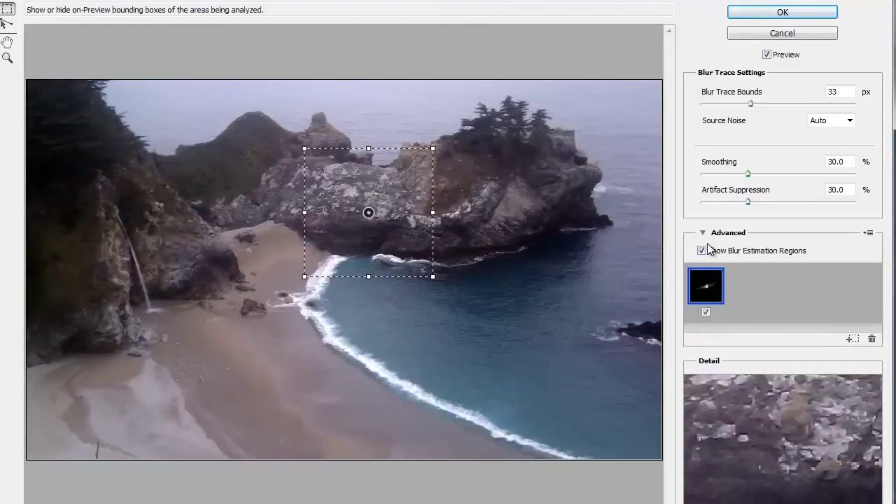
left_click(704, 233)
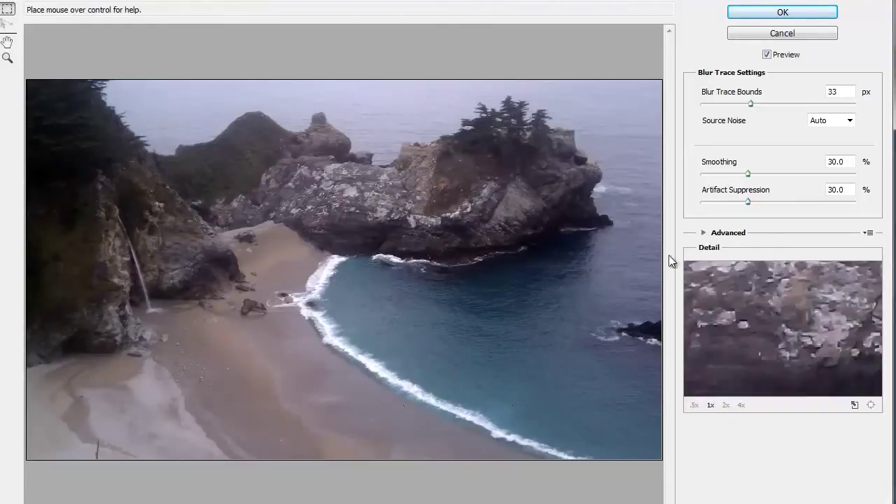
left_click(705, 232)
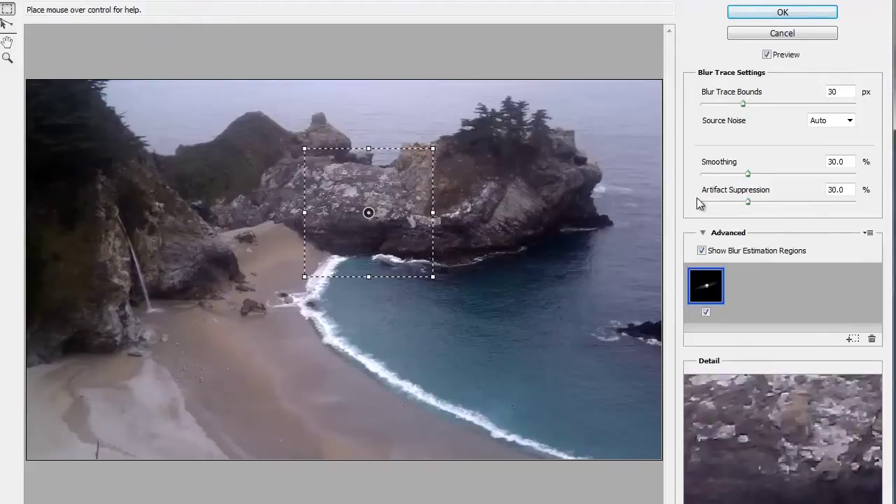
Enter 30 px for Blur Trace Bounds and keep Source Noise at Auto.
double_click(834, 92)
type("30")
left_click(842, 126)
left_click(830, 131)
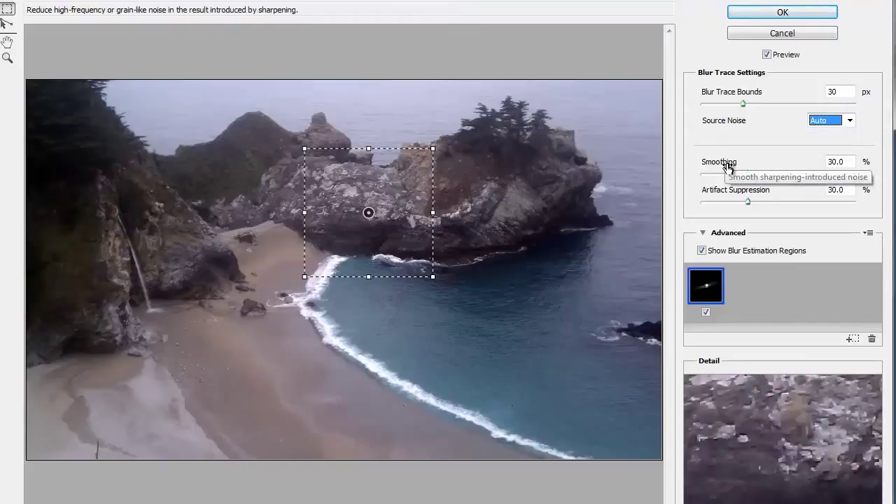
Magnify the surf while testing low and 100% Smoothing, then settle Smoothing back at 30%.
left_click_drag(748, 173, 699, 175)
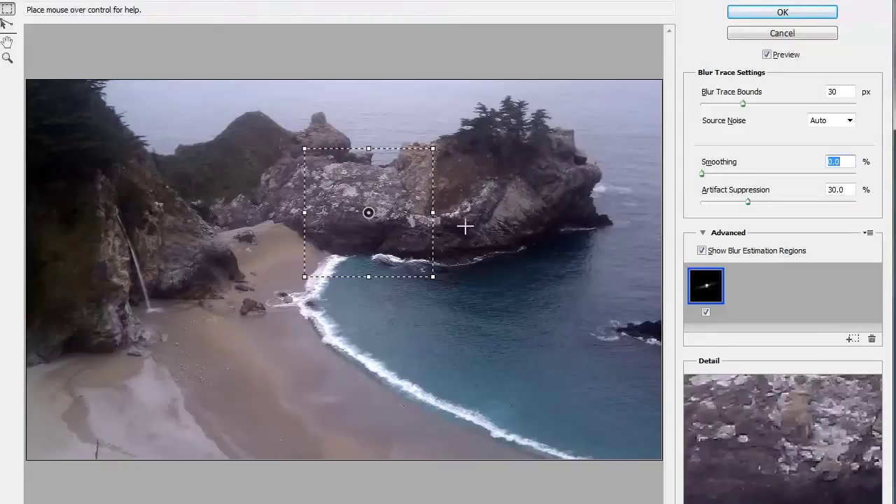
key("ctrl+alt+0")
key("ctrl+plus")
key("ctrl+plus")
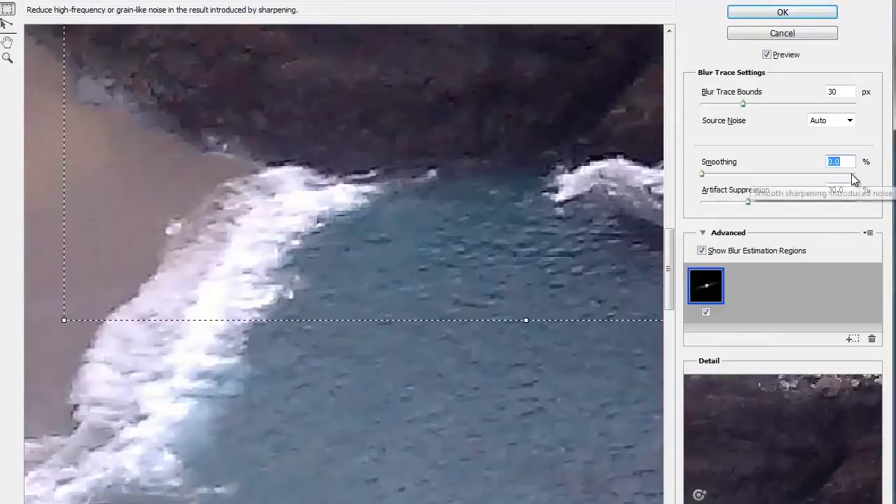
left_click_drag(703, 173, 856, 176)
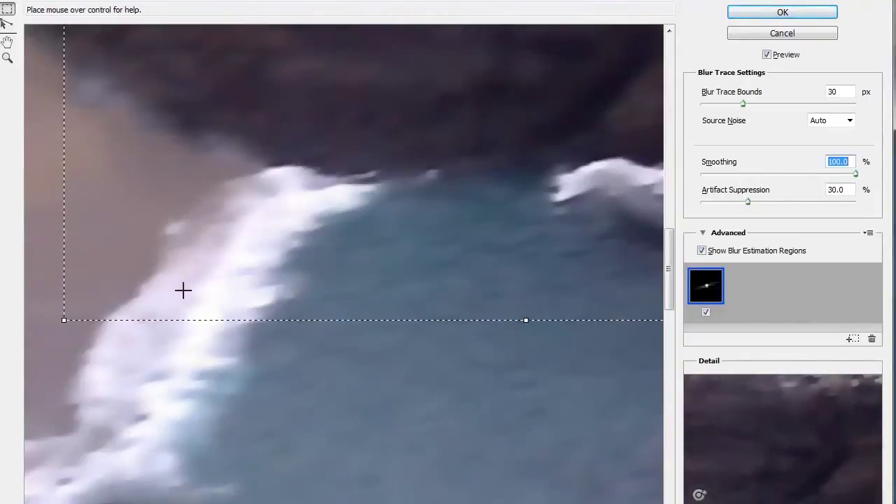
left_click_drag(745, 173, 785, 163)
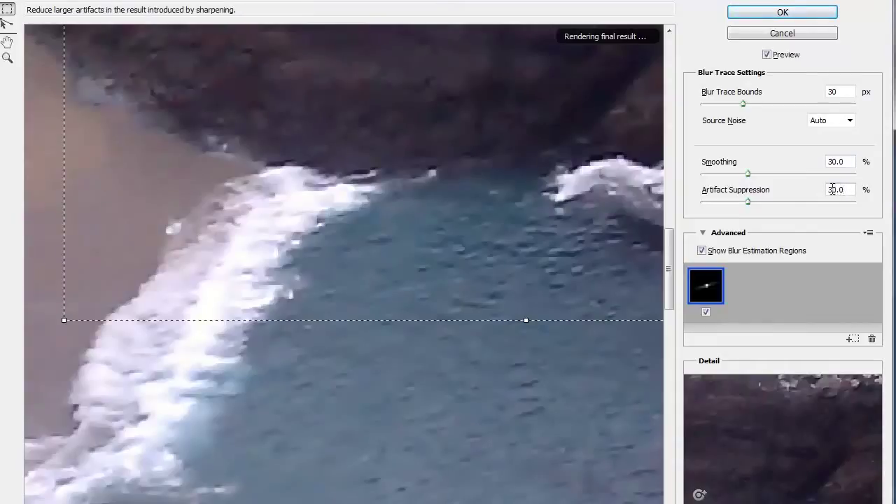
Push Artifact Suppression up to 100%, then bring it down to 20.5%.
left_click_drag(749, 202, 875, 203)
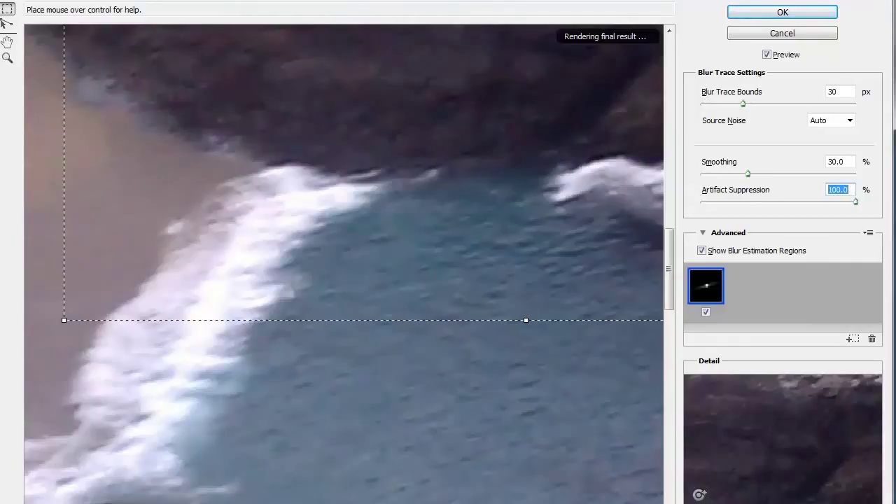
left_click(735, 202)
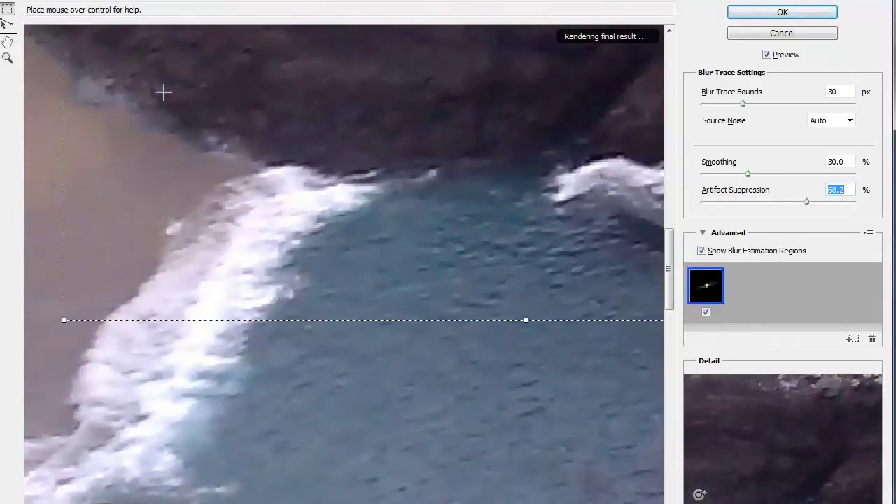
left_click(733, 203)
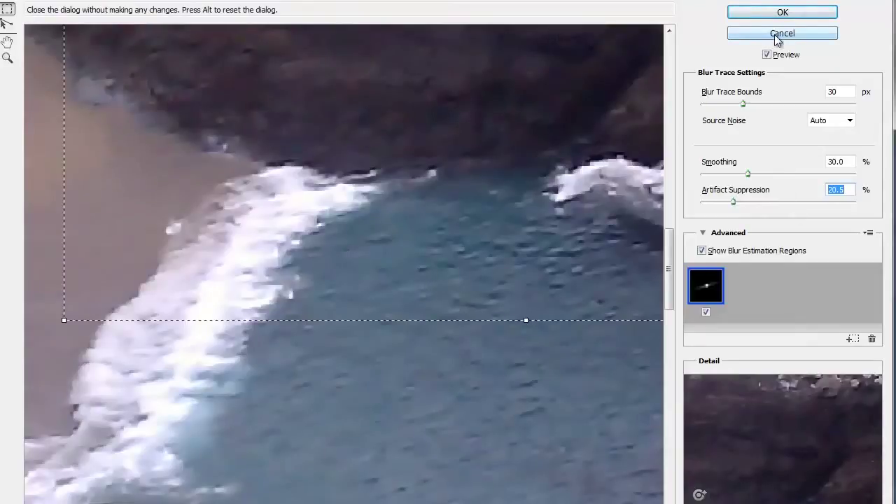
Reset Shake Reduction to defaults (33 px, 30% Smoothing and Artifact Suppression) and fit the preview.
key("alt")
left_click(800, 35)
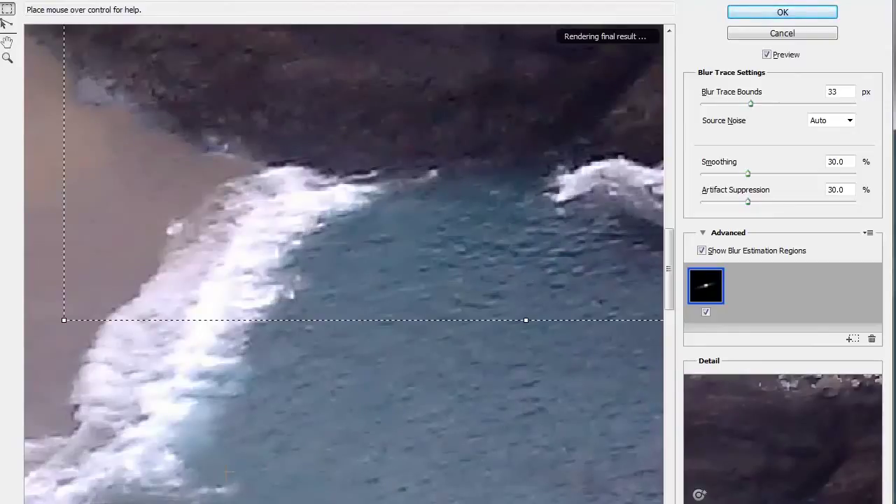
key("ctrl+0")
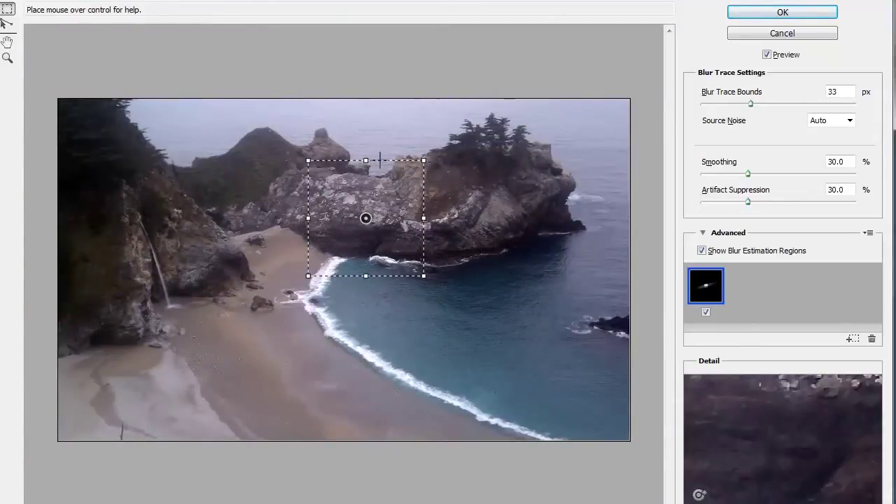
Move the estimation region onto the waterfall cliff and enlarge it down over the beach.
left_click_drag(365, 219, 351, 260)
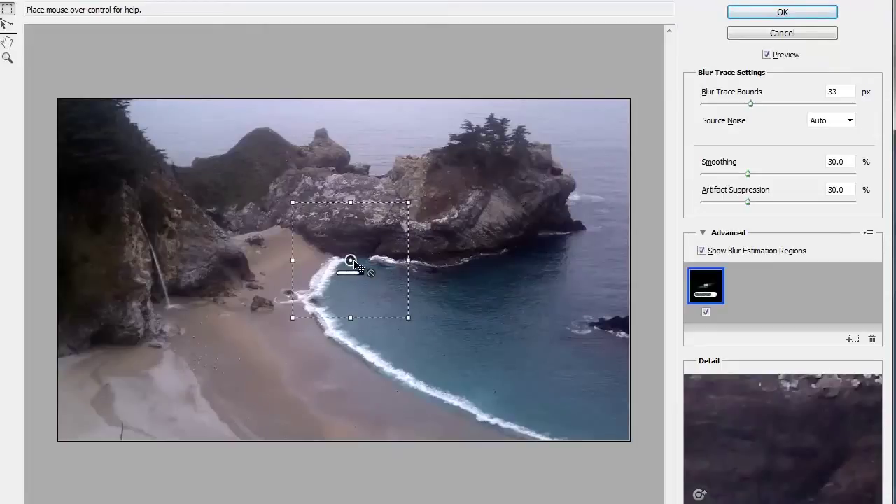
left_click_drag(350, 260, 169, 265)
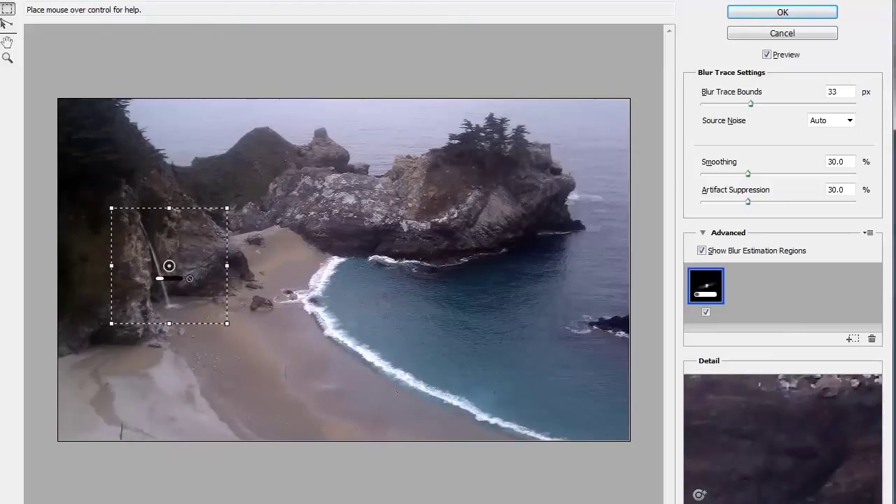
left_click_drag(227, 323, 305, 378)
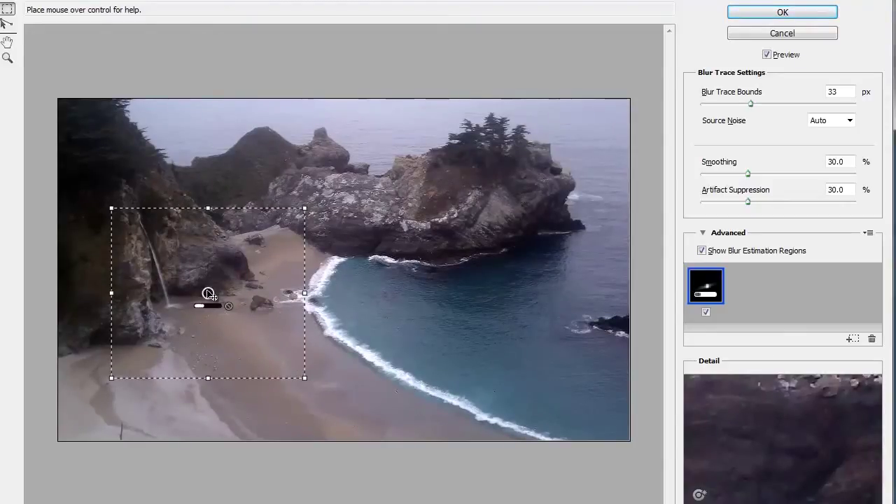
left_click_drag(210, 296, 181, 263)
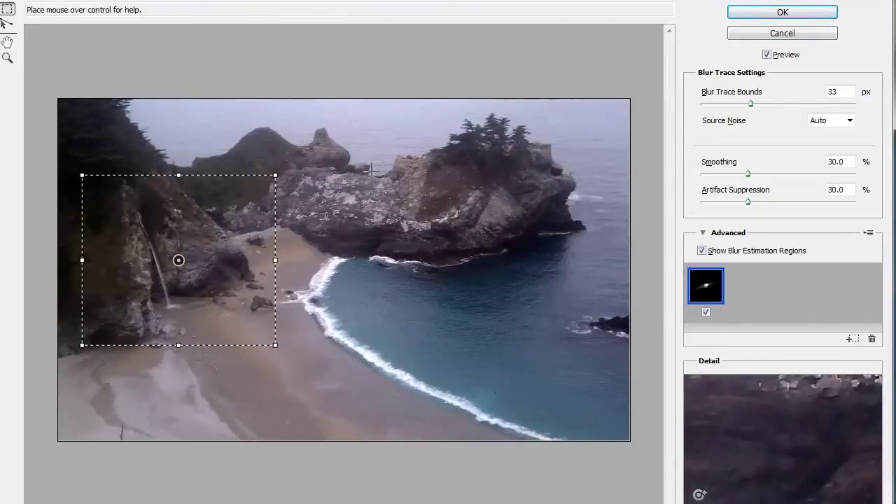
Draw a second estimation region, then move and resize it over the tree-topped rock.
left_click_drag(372, 177, 552, 335)
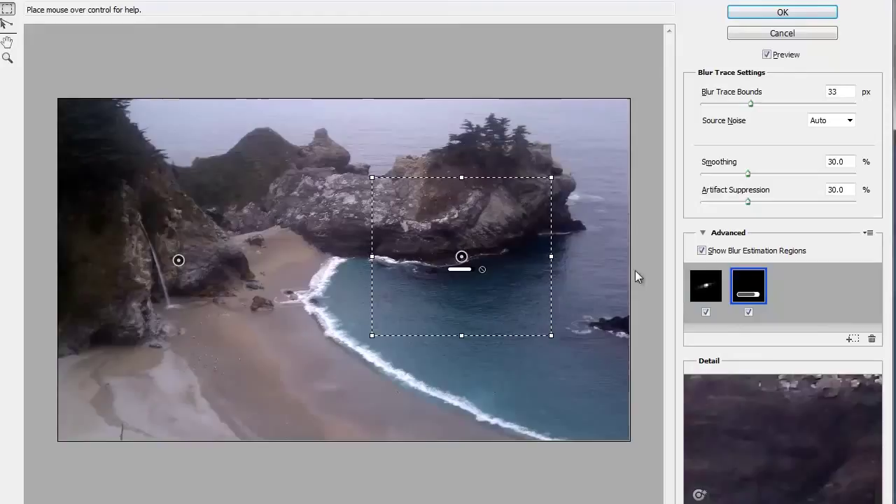
mouse_move(462, 256)
left_mouse_down()
mouse_move(476, 182)
mouse_move(490, 183)
left_mouse_up()
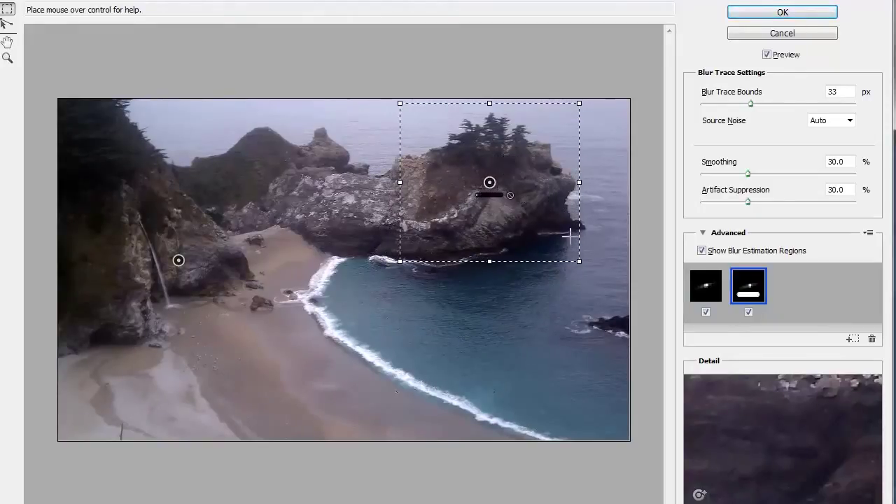
mouse_move(579, 261)
left_mouse_down()
mouse_move(521, 210)
mouse_move(536, 216)
left_mouse_up()
left_click_drag(467, 162, 497, 163)
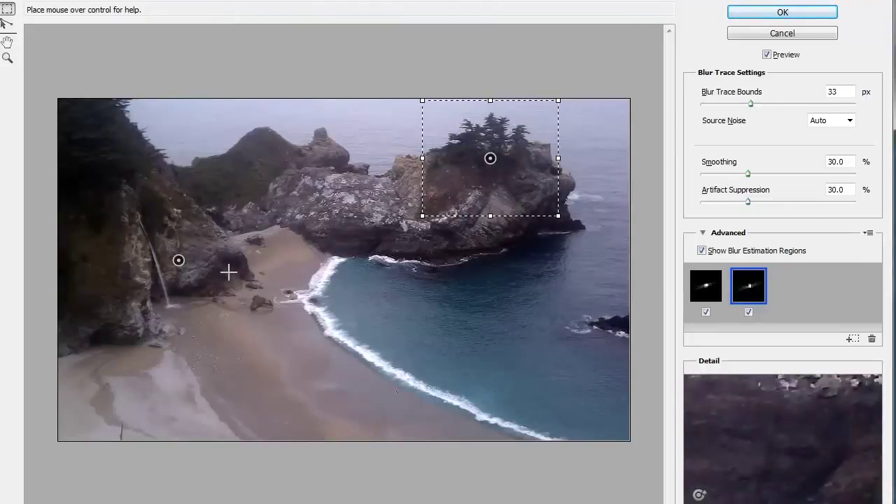
Enlarge each of the two blur traces to compare them, then delete the second trace.
left_click(716, 294)
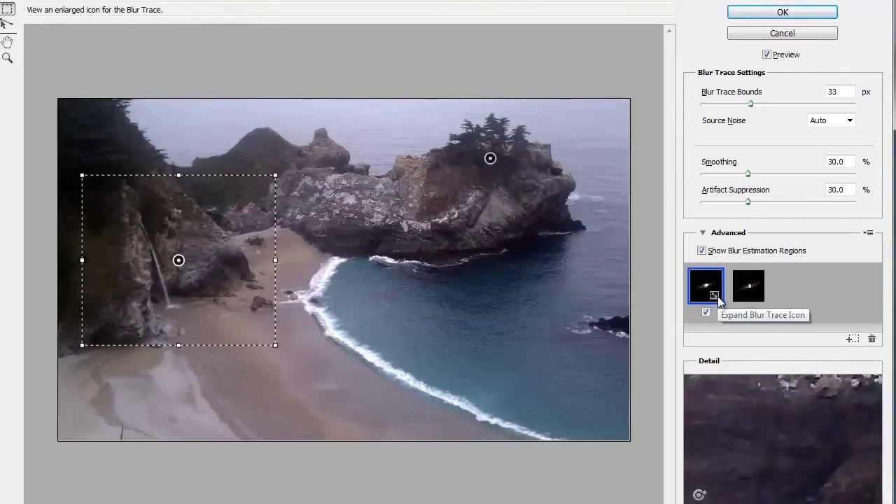
left_click(715, 296)
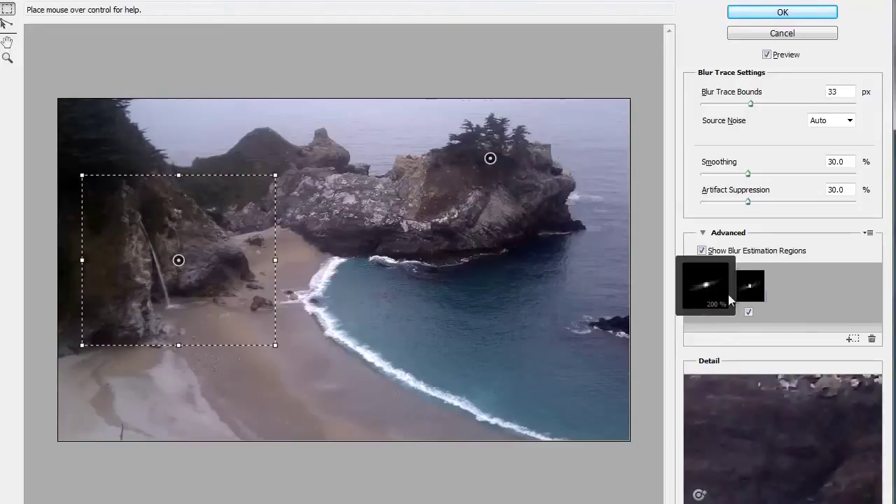
left_click(750, 291)
left_click(755, 296)
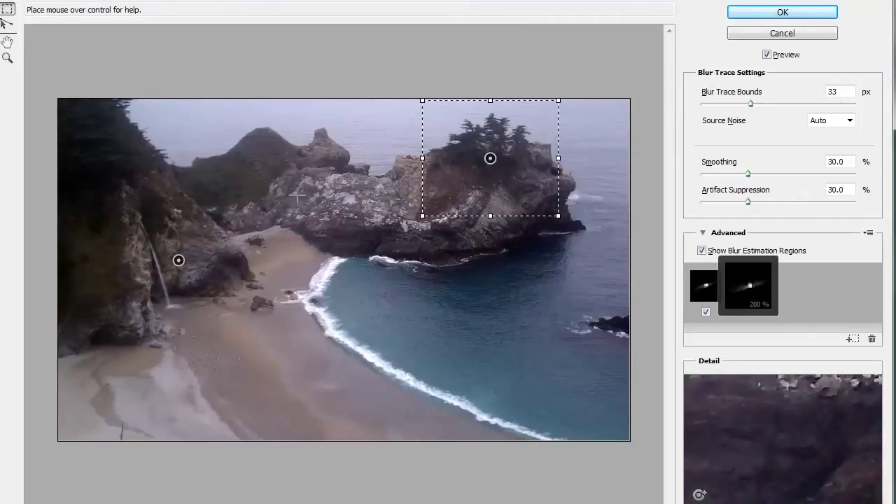
left_click(871, 339)
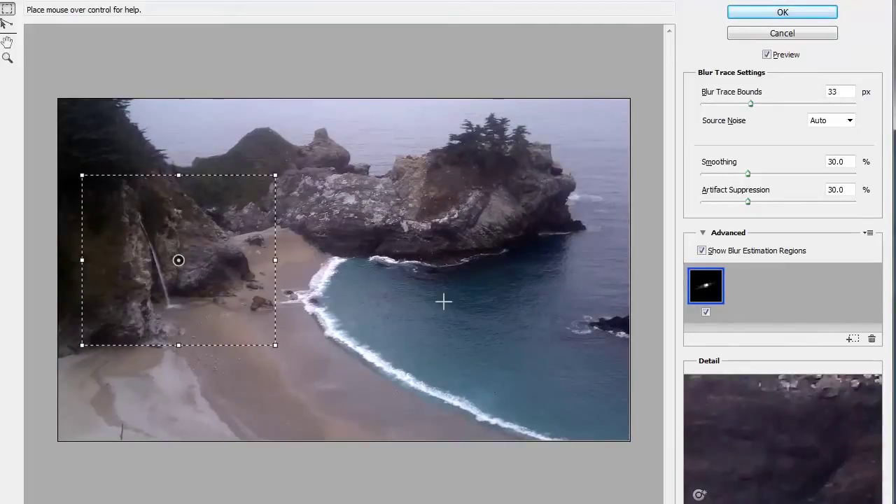
Drag Smoothing down to 21.4%, zooming and toggling the preview to check the result.
key("ctrl+plus")
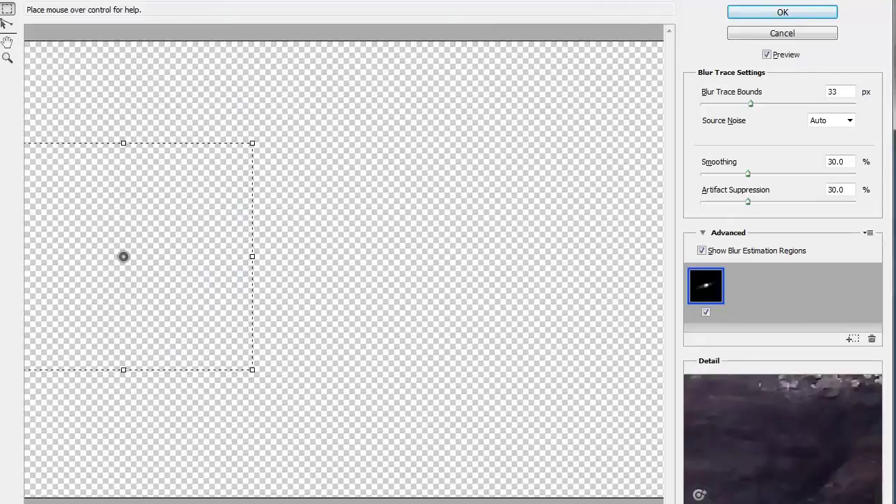
key("ctrl+minus")
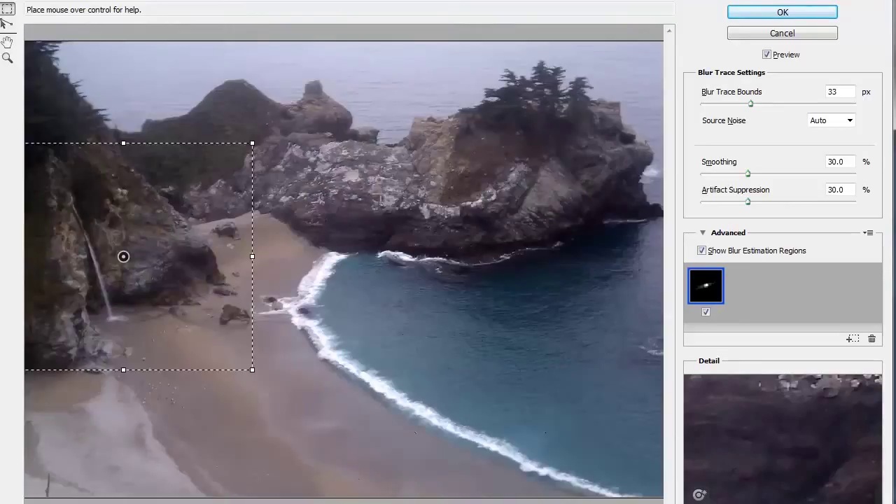
left_click_drag(748, 173, 722, 173)
key("p")
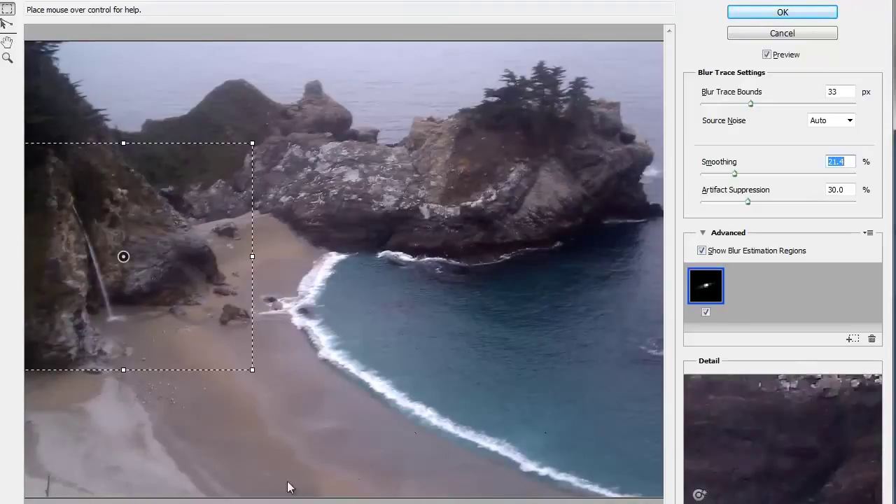
key("ctrl+plus")
key("ctrl+plus")
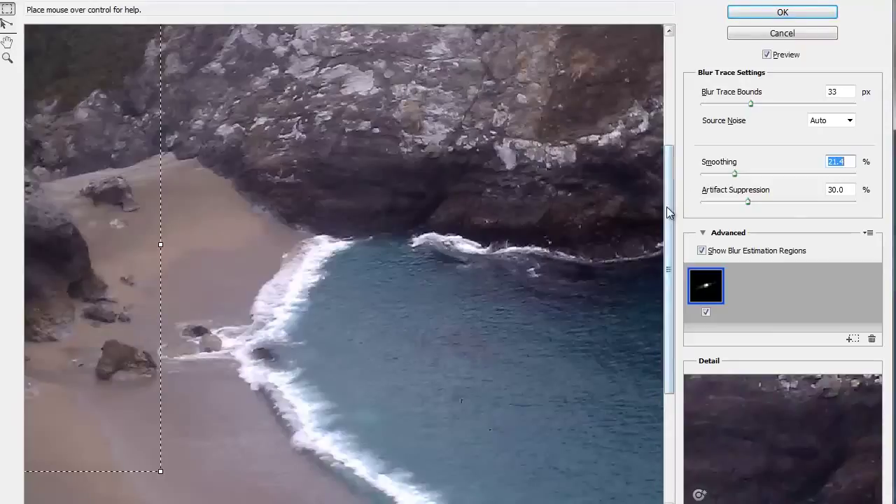
left_click_drag(666, 207, 668, 142)
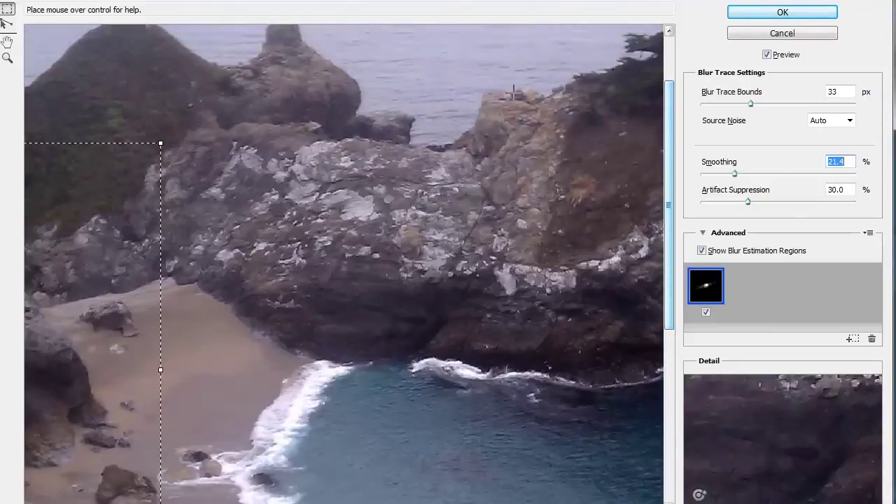
left_click(768, 55)
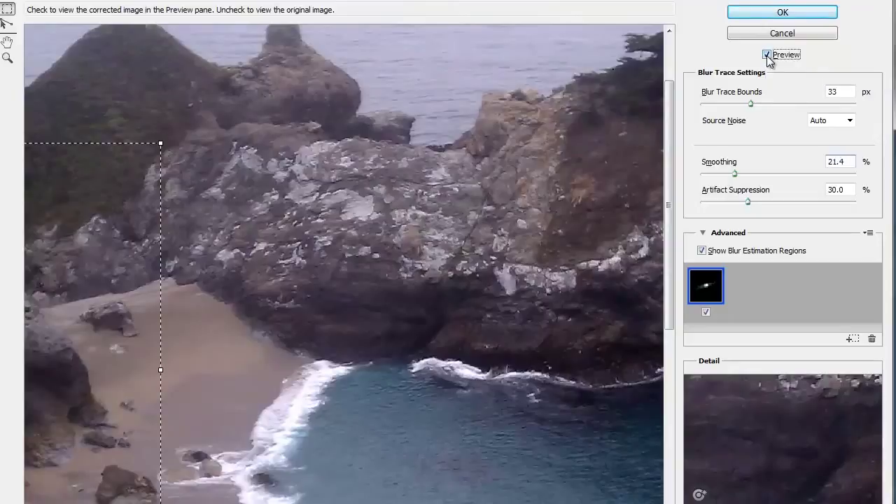
left_click(767, 55)
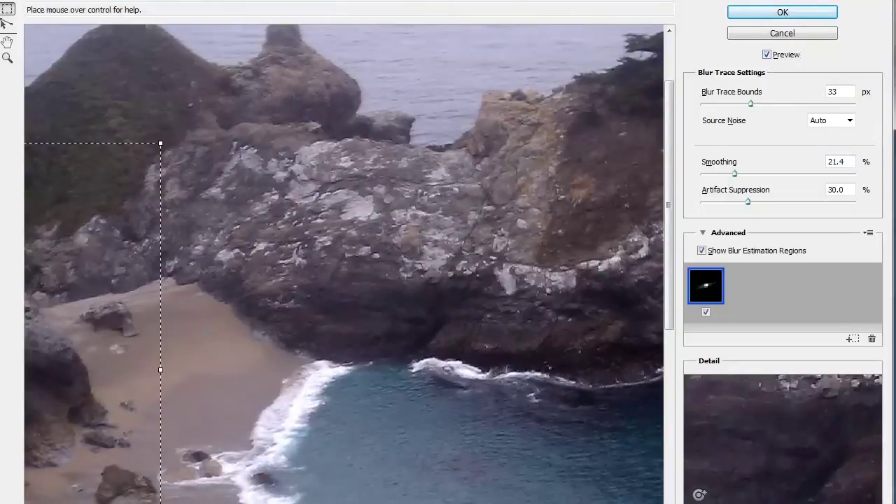
key("p")
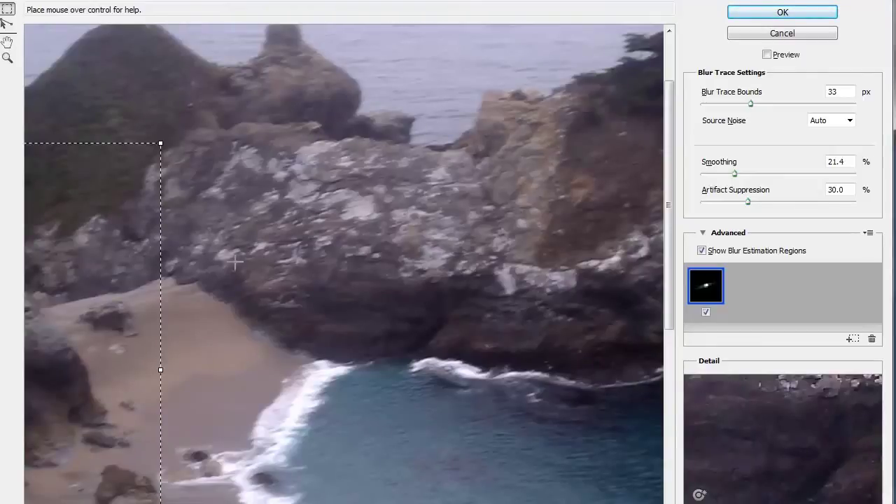
key("p")
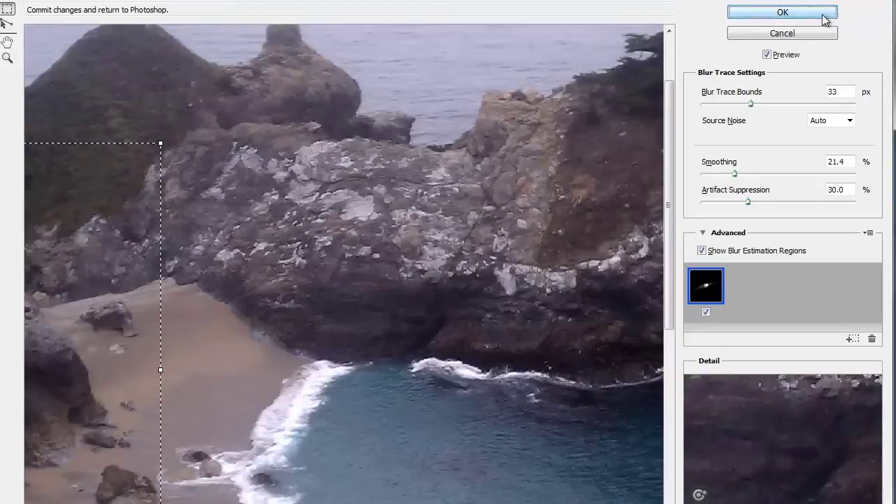
Apply Shake Reduction to Layer 0 as a smart filter, then review its settings unchanged.
left_click(777, 12)
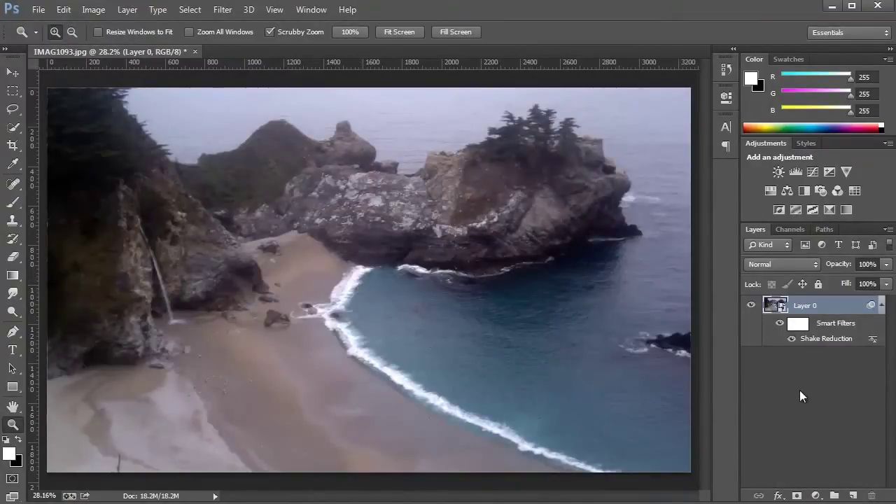
double_click(814, 339)
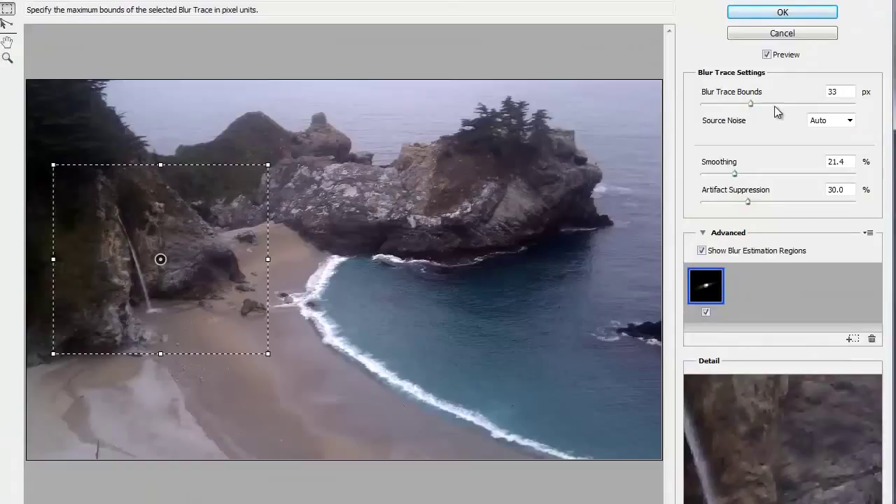
left_click(777, 36)
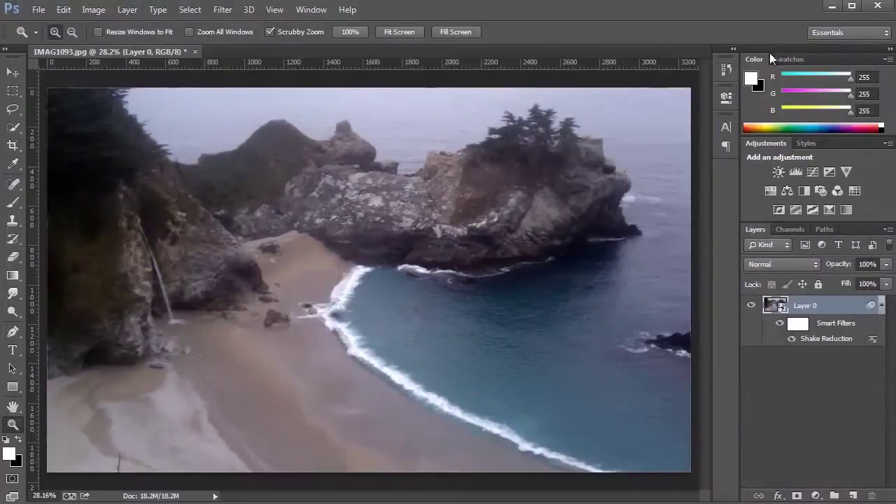
double_click(874, 340)
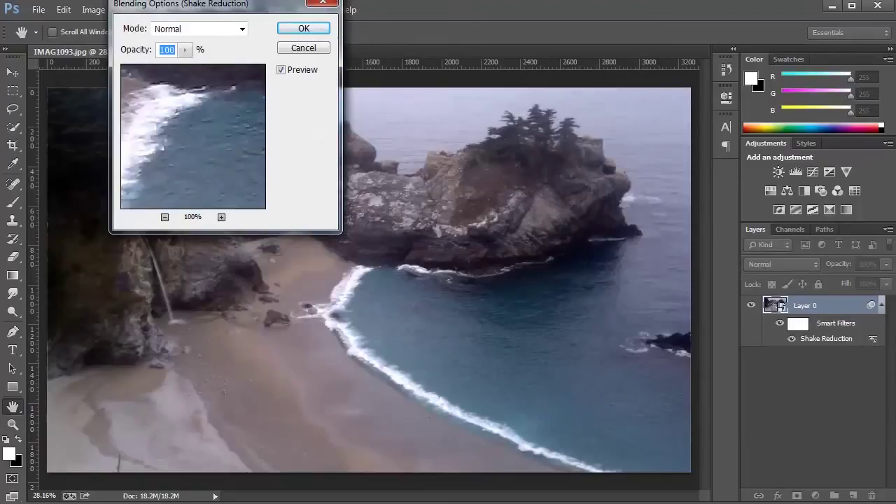
left_click_drag(183, 4, 623, 156)
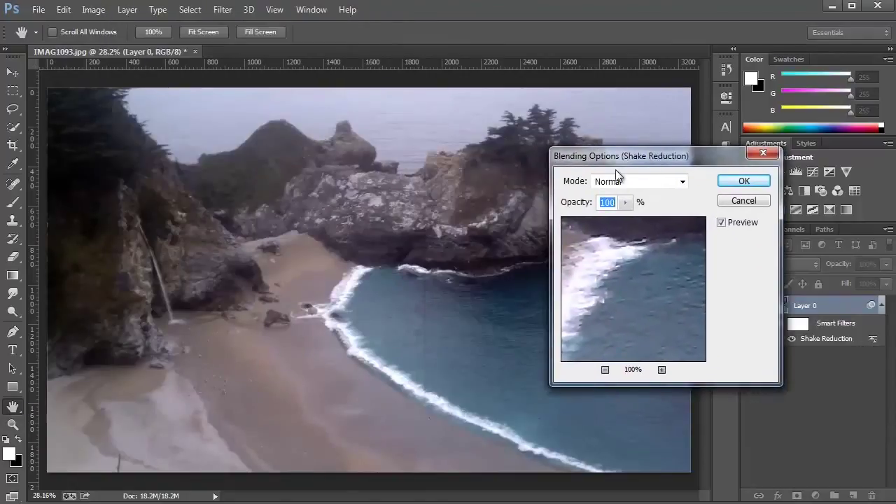
left_click(627, 205)
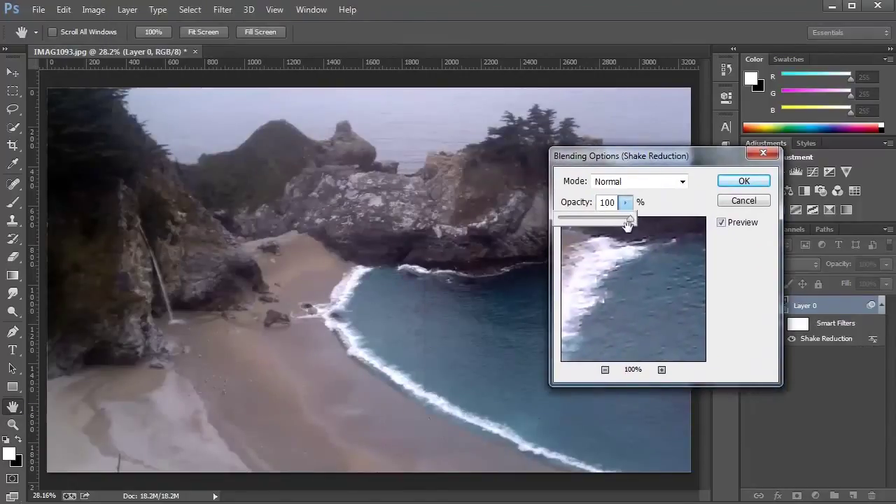
left_click_drag(630, 224, 555, 217)
left_click(682, 182)
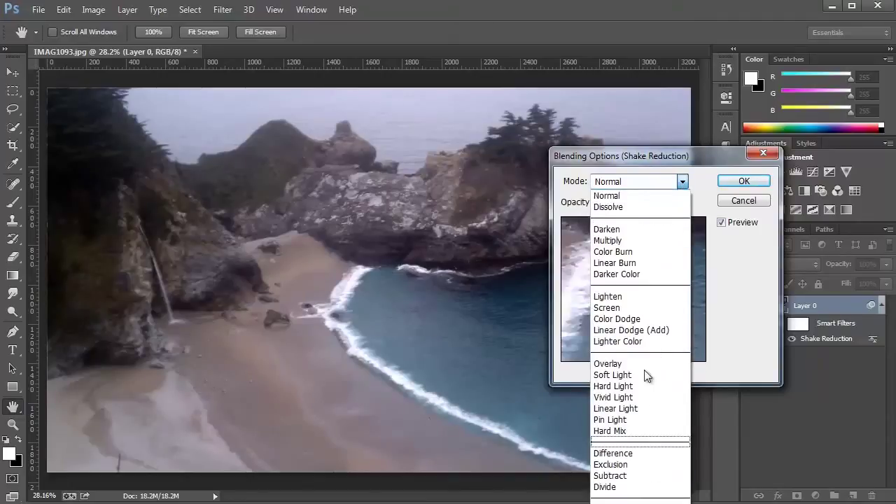
left_click(642, 195)
left_click(744, 182)
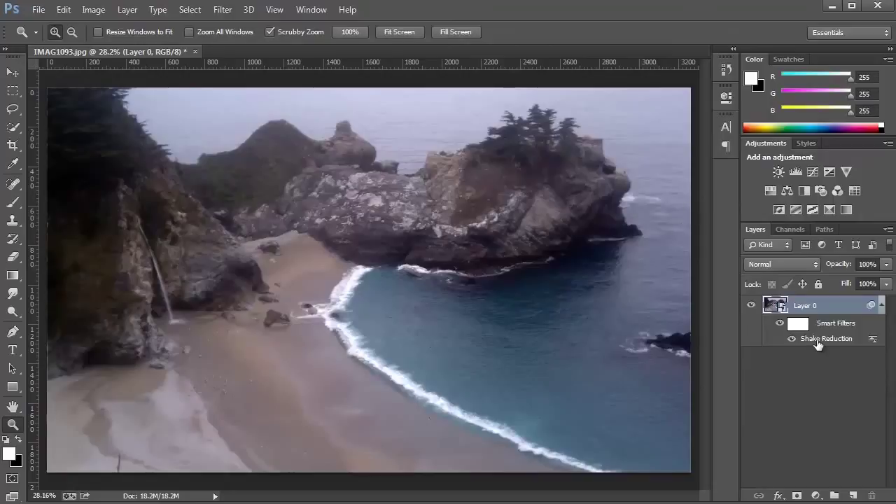
Reopen Shake Reduction and draw a 159.4 px blur trace at 3.9° on the hillside.
double_click(817, 341)
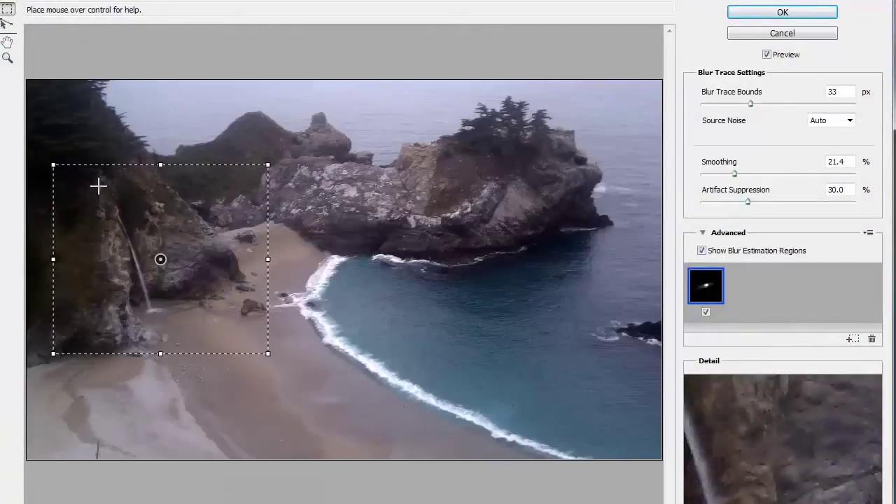
left_click(7, 28)
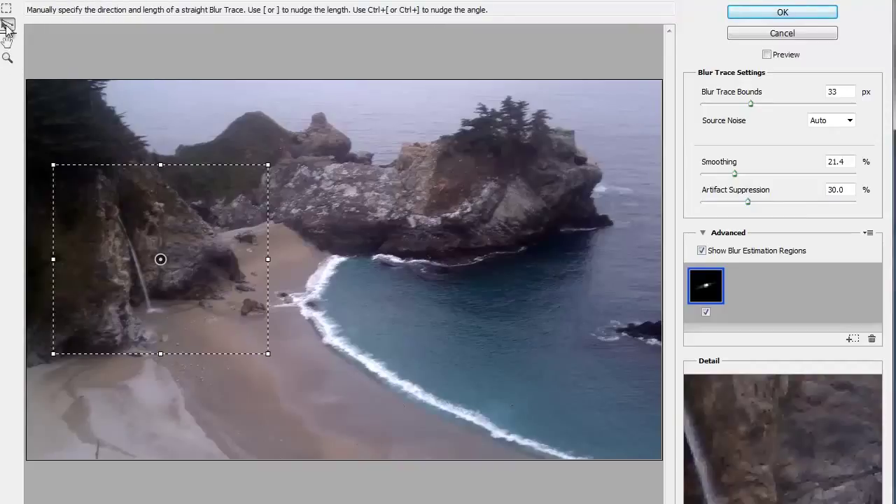
mouse_move(159, 131)
left_mouse_down()
mouse_move(192, 150)
mouse_move(211, 133)
mouse_move(201, 156)
mouse_move(202, 125)
mouse_move(201, 134)
left_mouse_up()
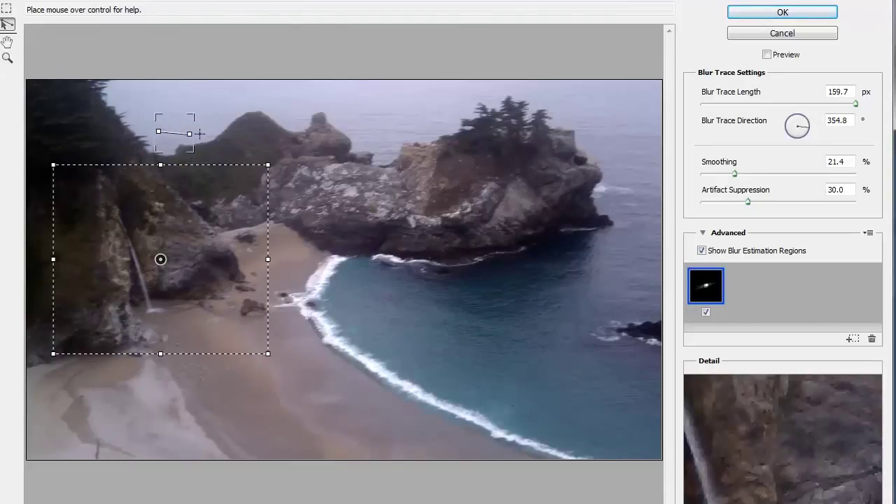
left_click_drag(202, 133, 200, 133)
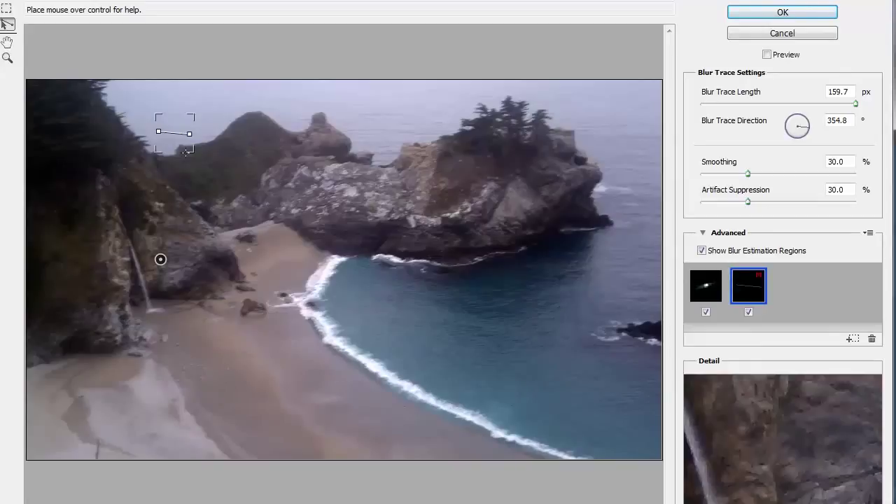
left_click_drag(199, 134, 199, 130)
Disable the automatic estimate, turn on Preview, and tune the manual trace to 63.1 px at 324.5°.
left_click(706, 312)
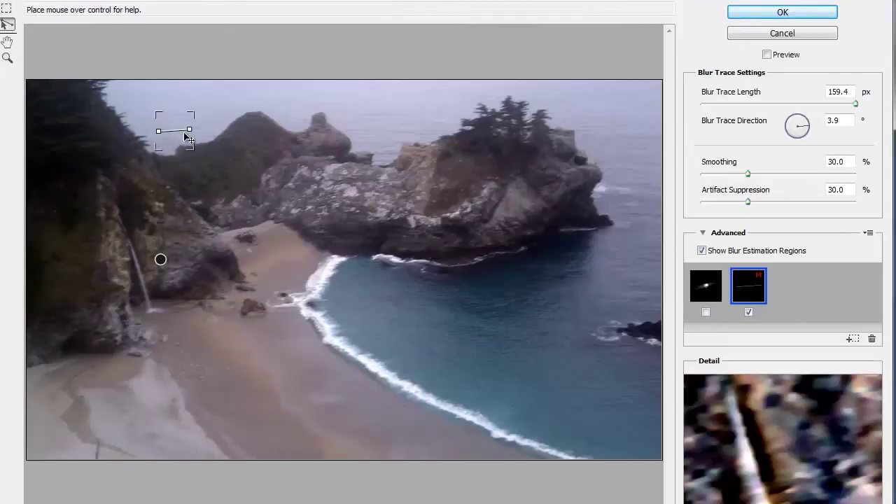
left_click(768, 55)
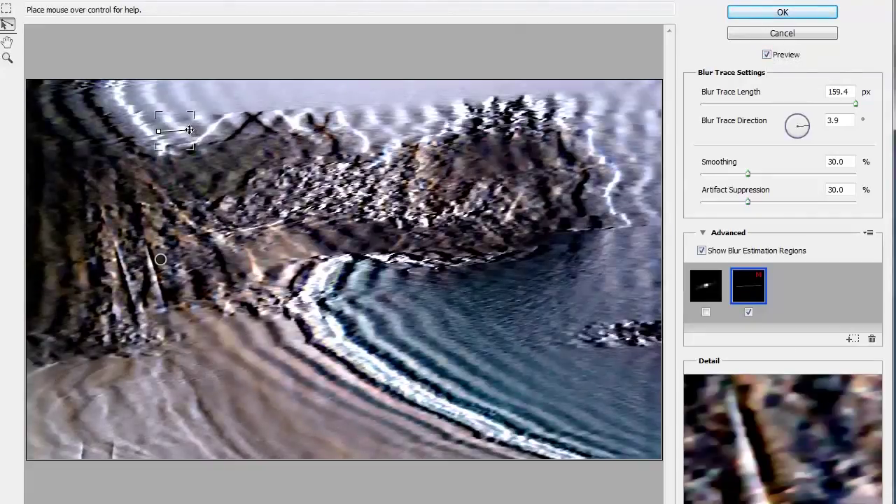
left_click_drag(190, 131, 191, 152)
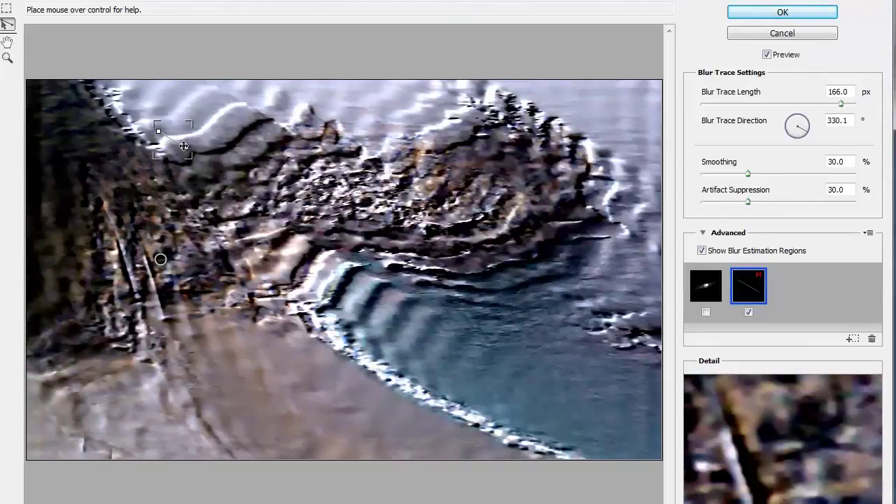
left_click_drag(184, 145, 170, 136)
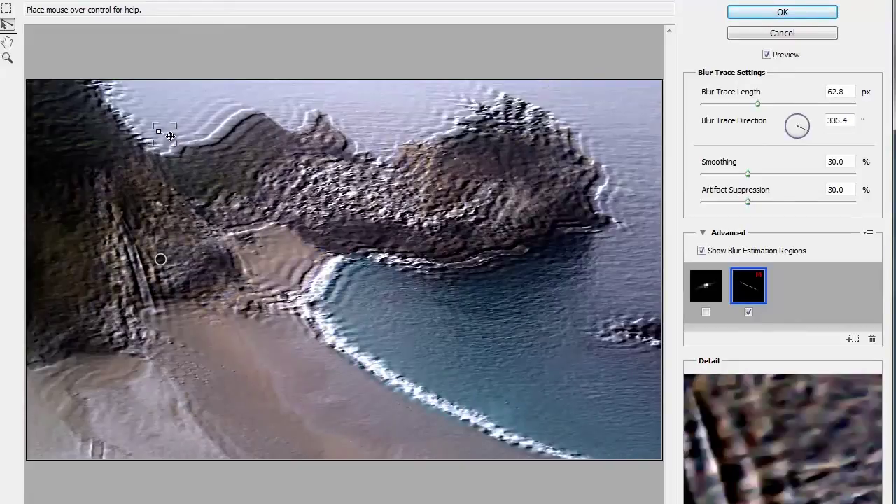
left_click_drag(169, 136, 166, 135)
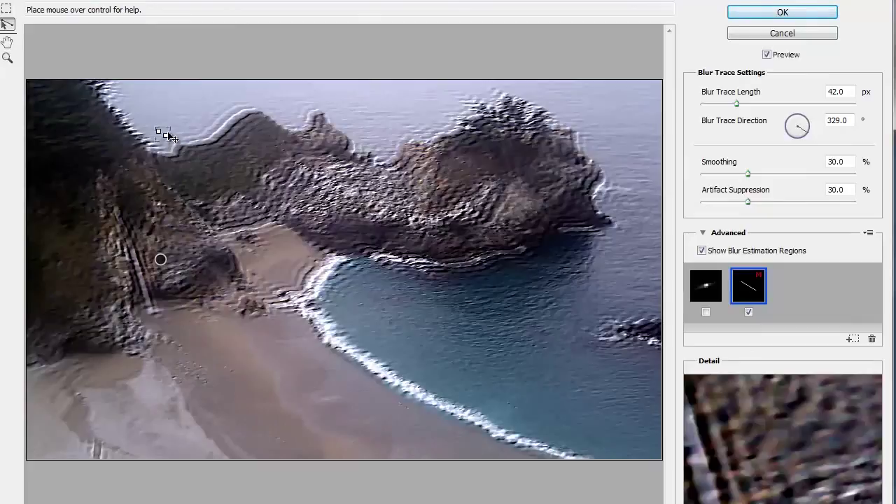
left_click_drag(167, 137, 180, 148)
left_click_drag(172, 136, 173, 126)
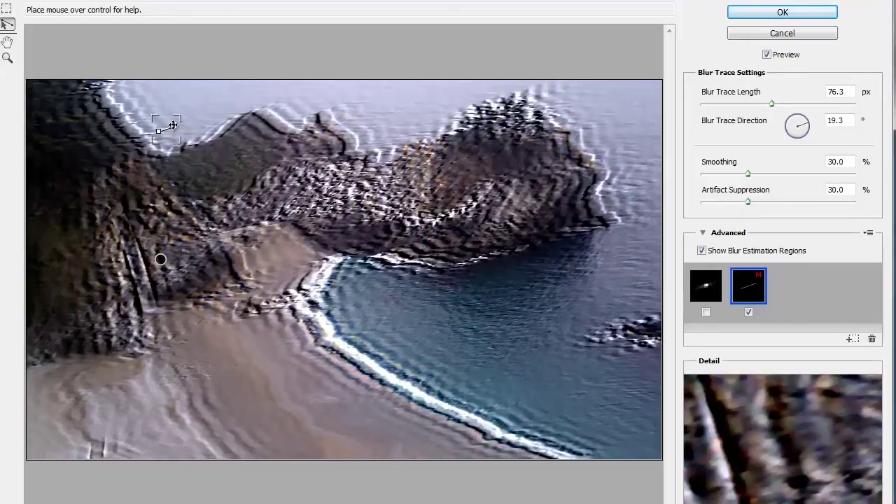
left_click_drag(173, 125, 161, 133)
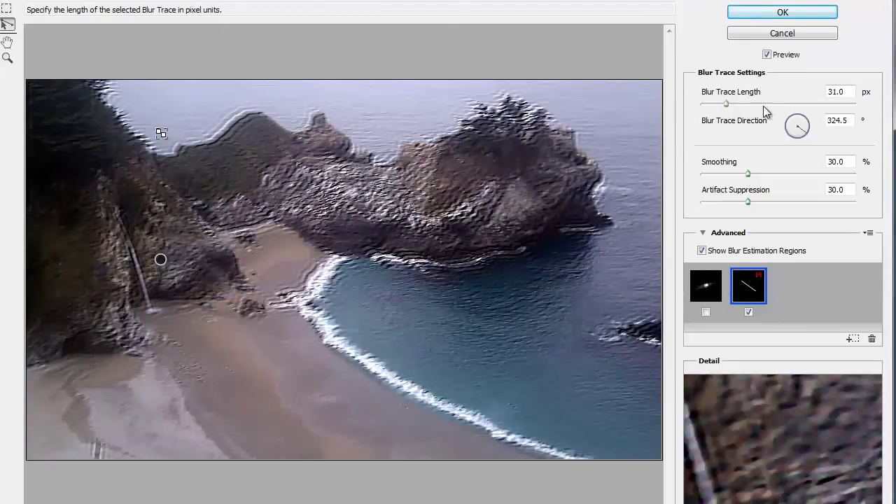
left_click_drag(731, 105, 751, 104)
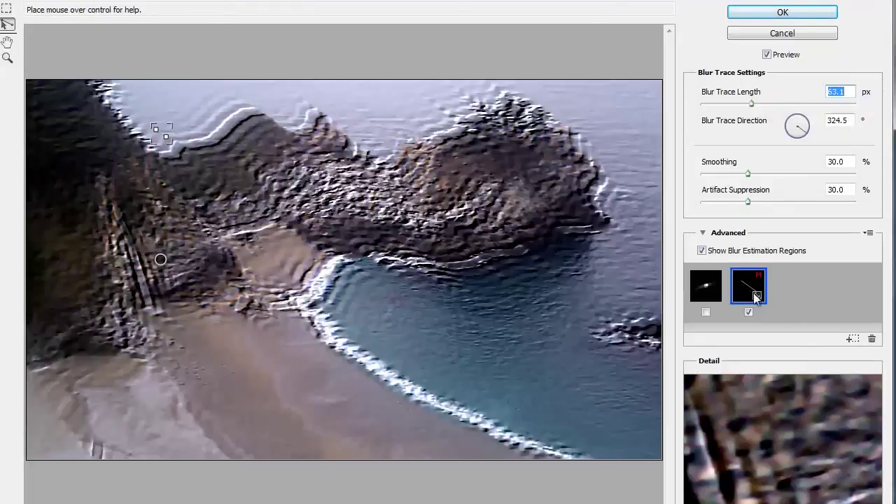
Re-enable the waterfall-cliff estimate, disable the manual blur trace, and delete it.
left_click(749, 312)
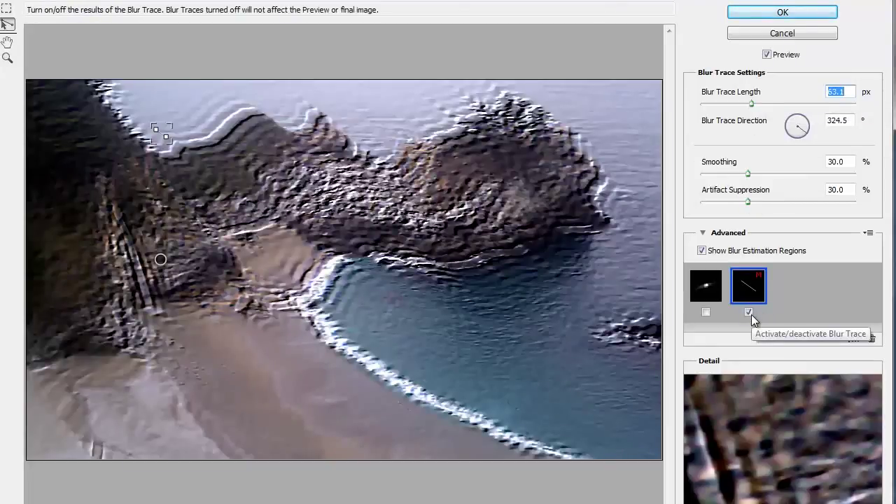
left_click(748, 312)
left_click(705, 312)
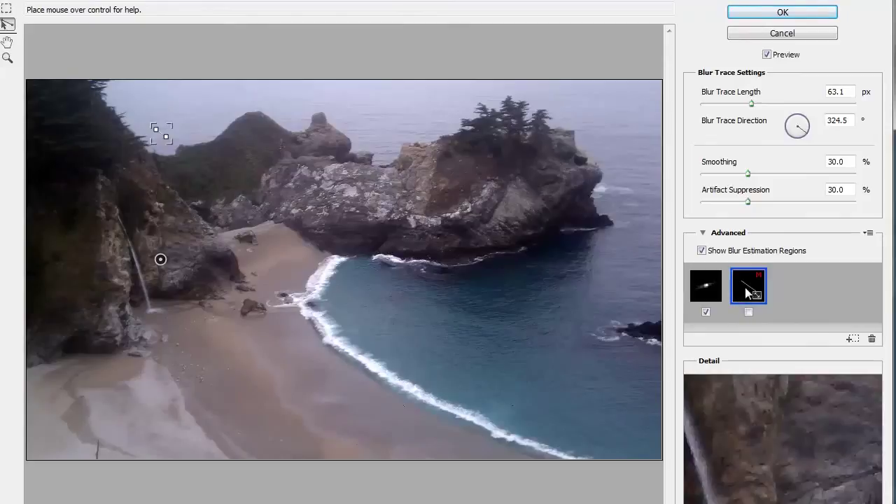
left_click(872, 338)
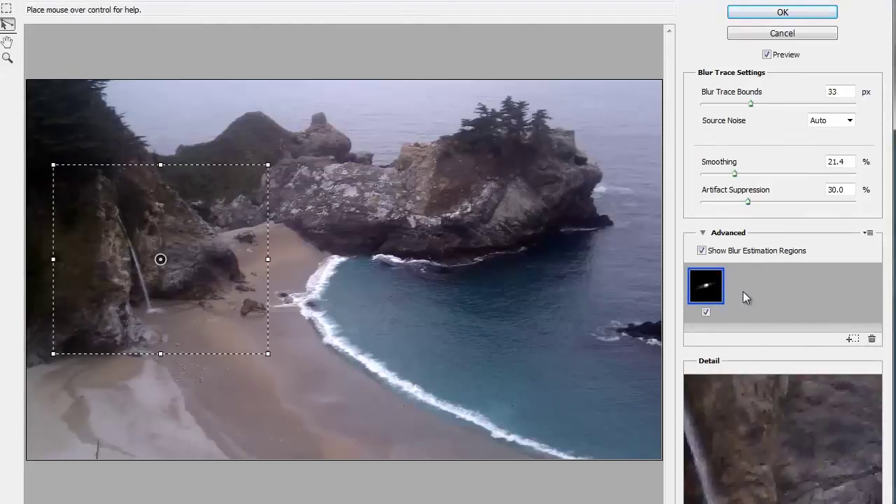